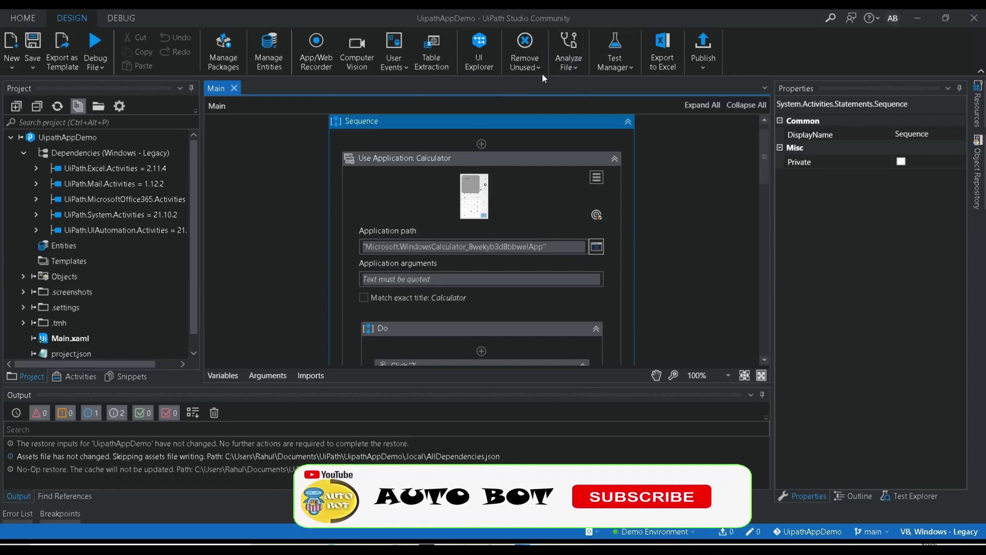
# Turn off Modern Design Experience in the project's general settings, reload the project and view the classic recording options
pyautogui.click(569, 69)
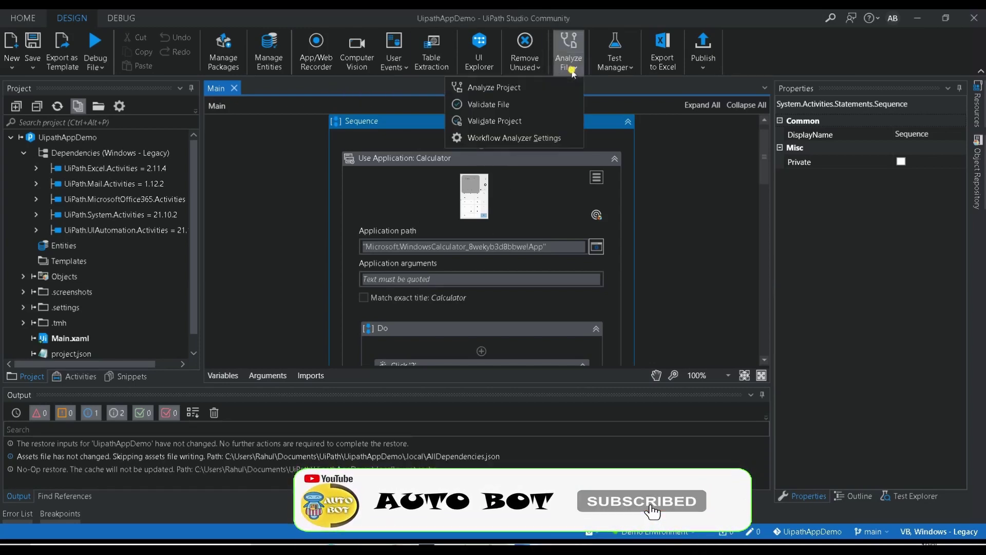
pyautogui.click(508, 138)
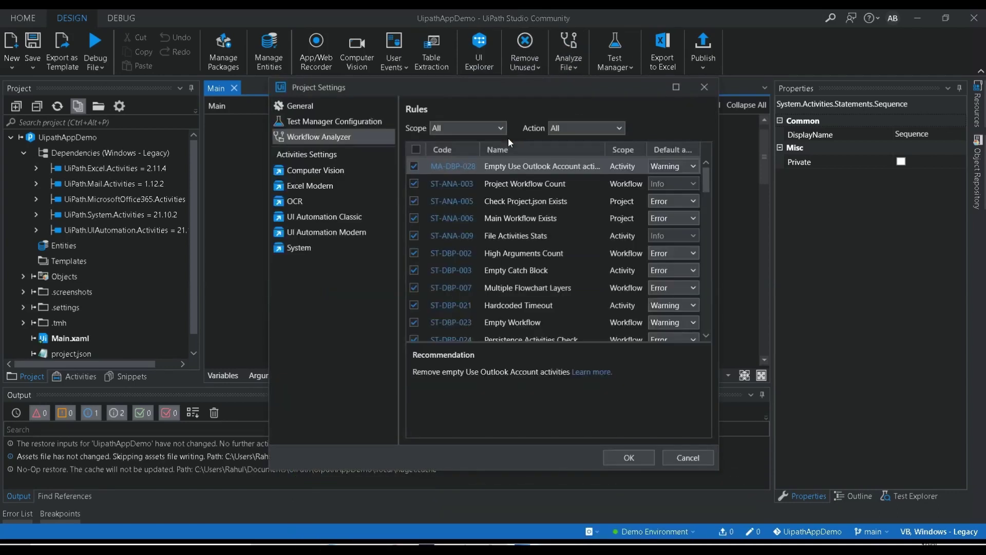
pyautogui.click(362, 115)
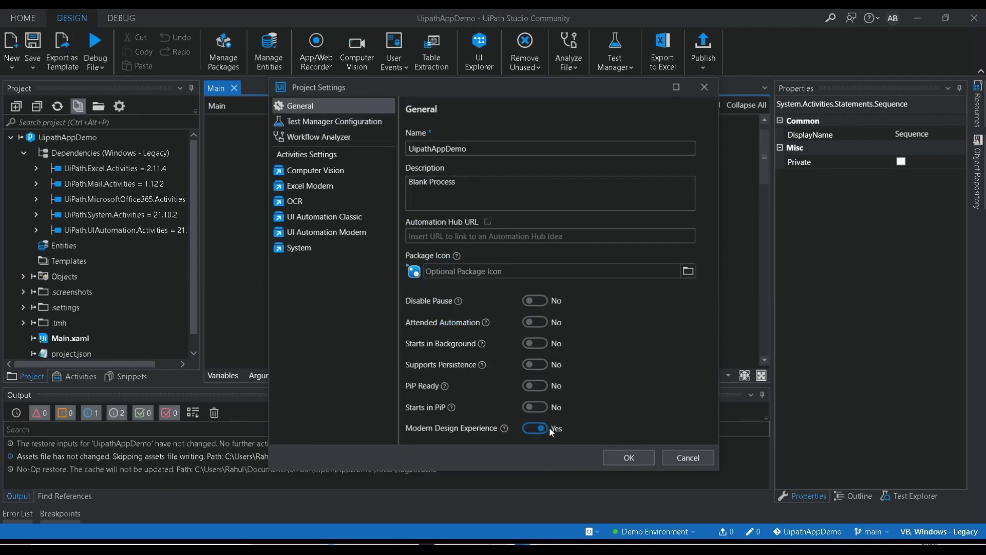
pyautogui.moveTo(505, 432)
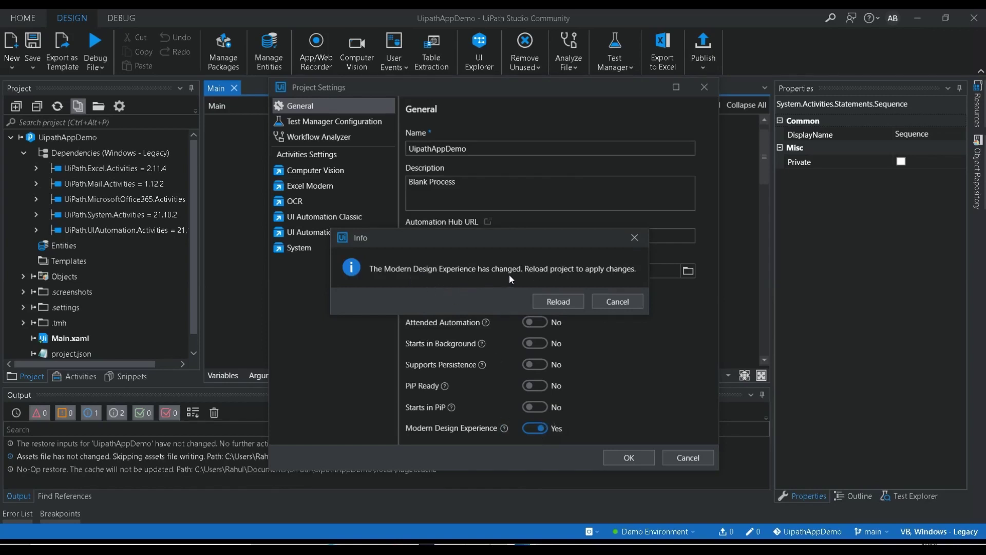
pyautogui.click(559, 303)
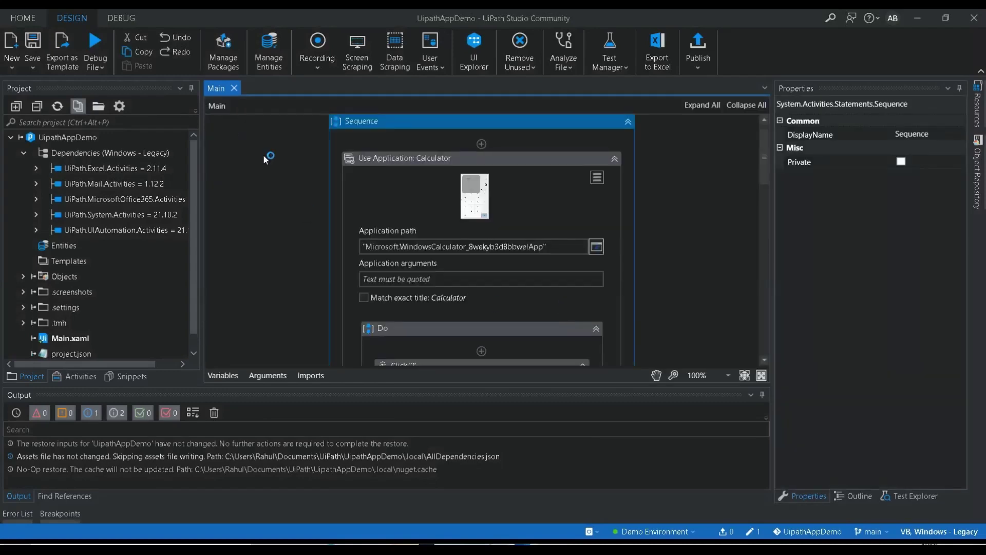
pyautogui.click(316, 71)
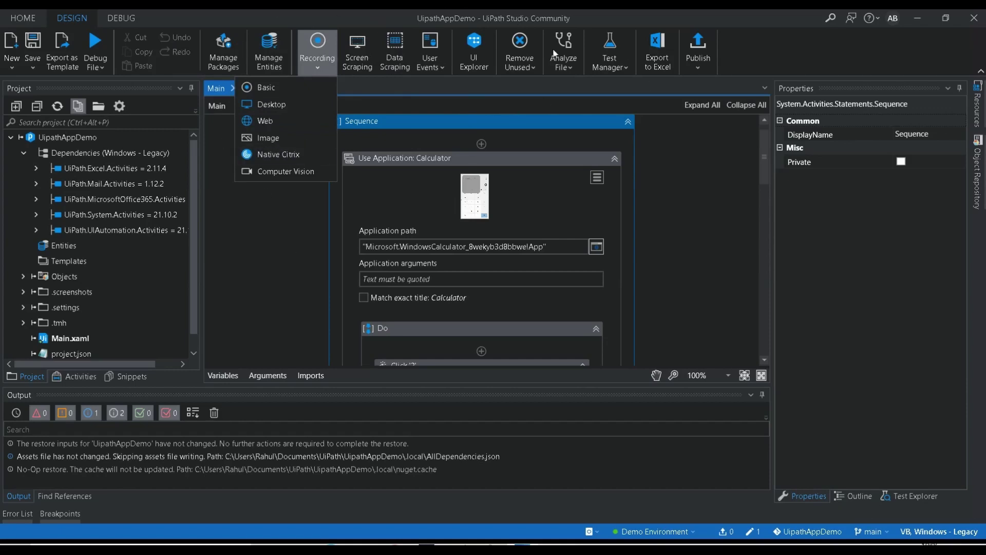
pyautogui.press('Down')
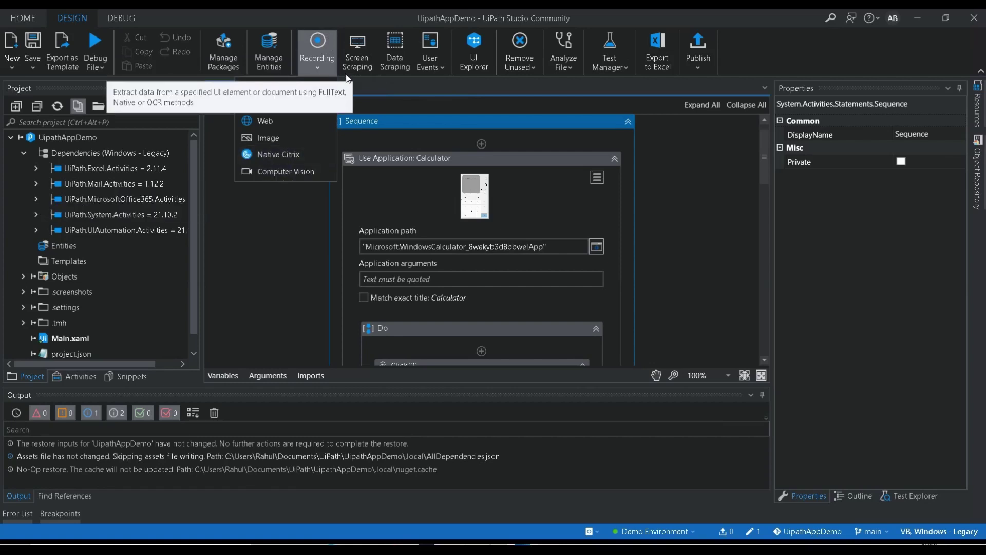
pyautogui.click(432, 94)
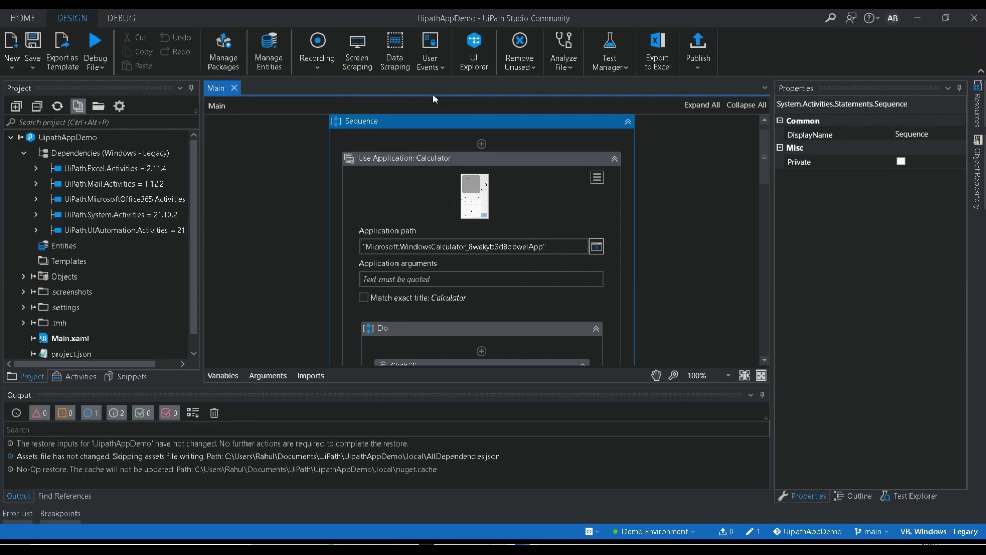
# Turn Modern Design Experience back on in UipathAppDemo's general settings and reload the project
pyautogui.click(563, 59)
pyautogui.click(518, 136)
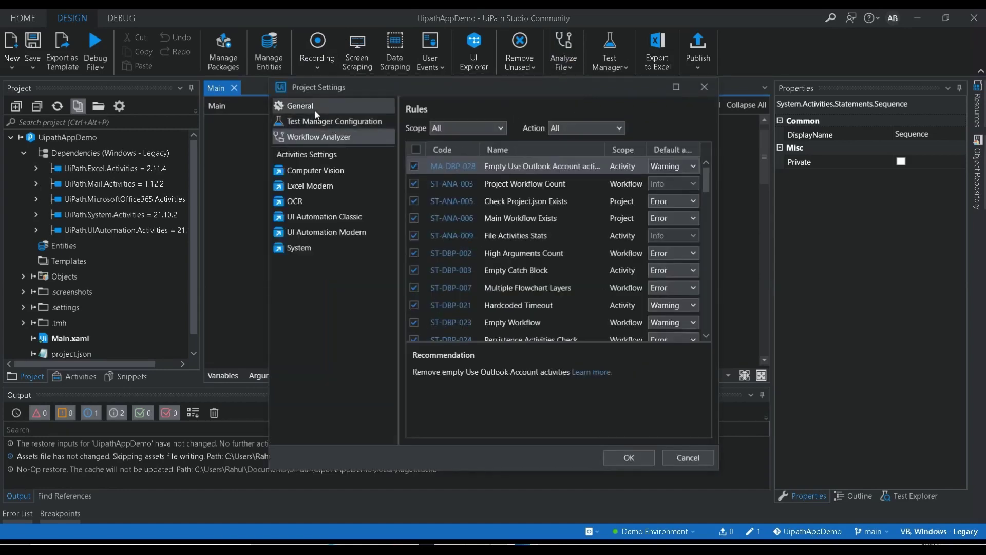
pyautogui.click(315, 107)
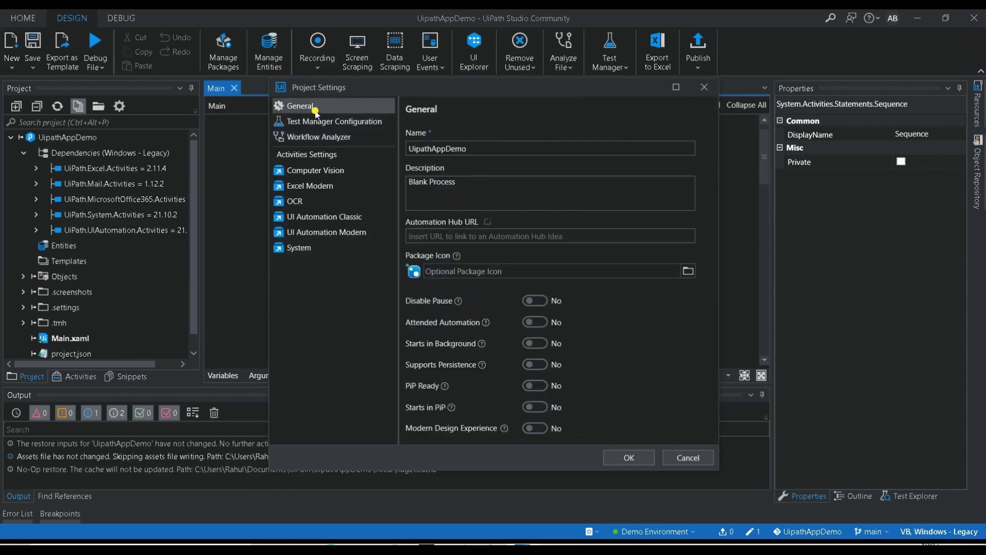
pyautogui.click(532, 428)
pyautogui.click(562, 303)
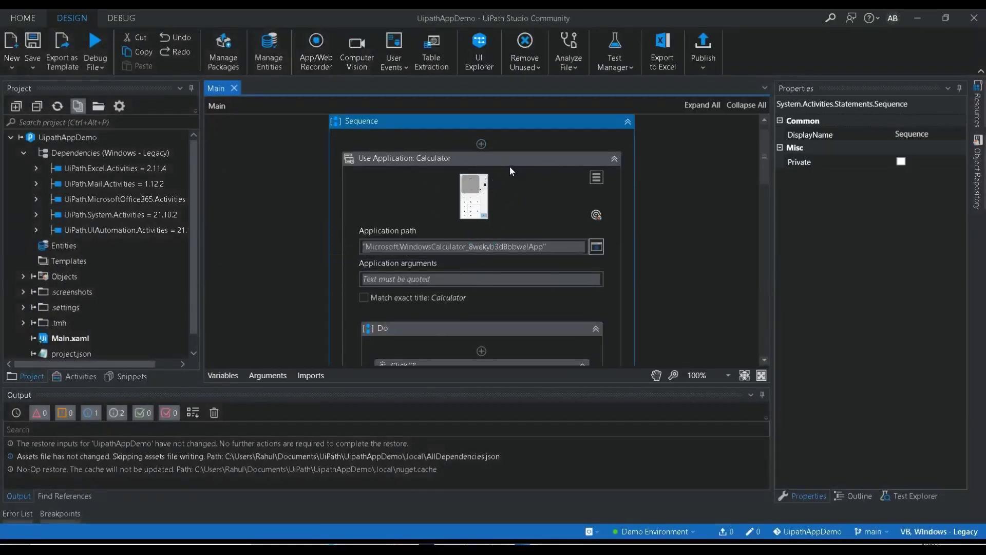
pyautogui.click(510, 163)
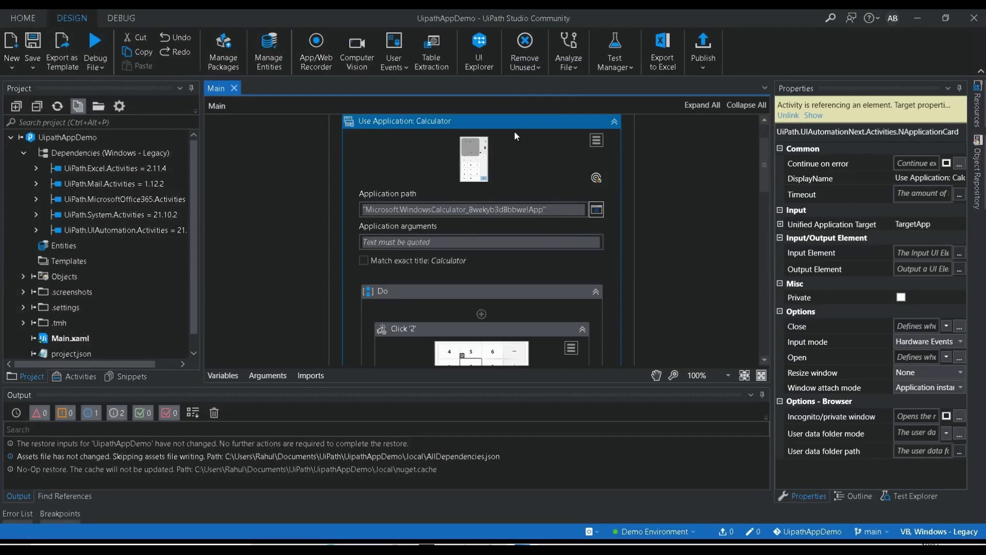
# Turn off Use Modern for new projects in Studio's design settings and return to the project
pyautogui.click(34, 16)
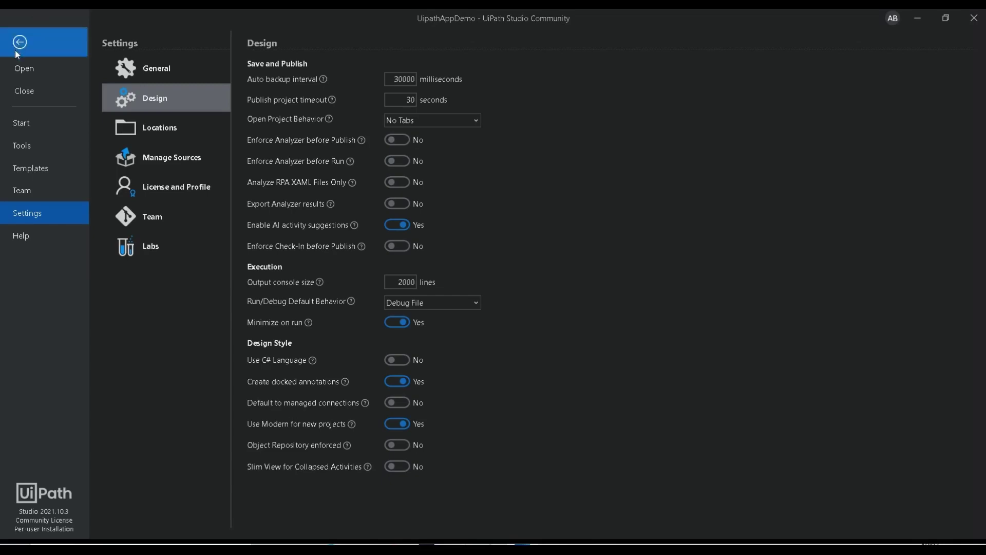
pyautogui.click(20, 43)
pyautogui.click(20, 18)
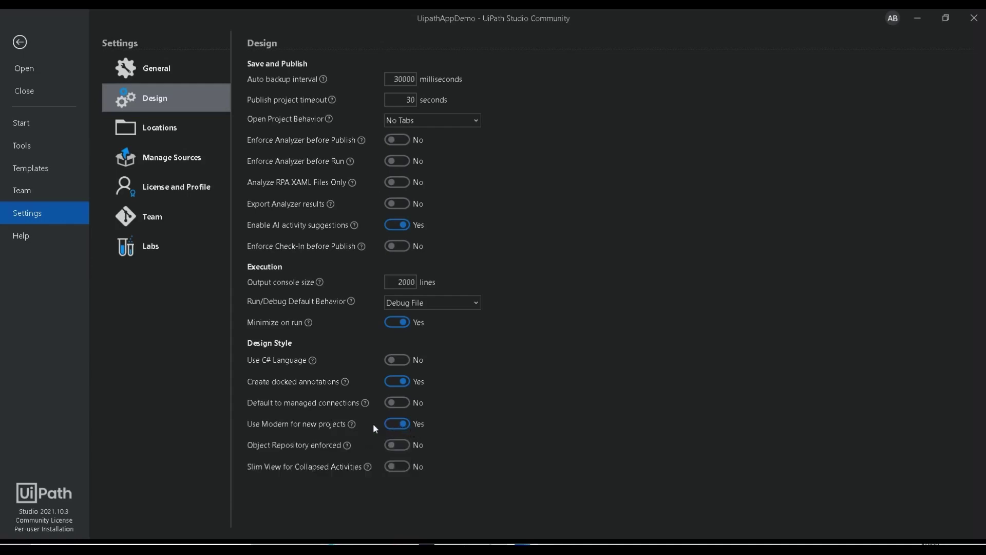
pyautogui.moveTo(352, 427)
pyautogui.click(409, 426)
pyautogui.click(20, 47)
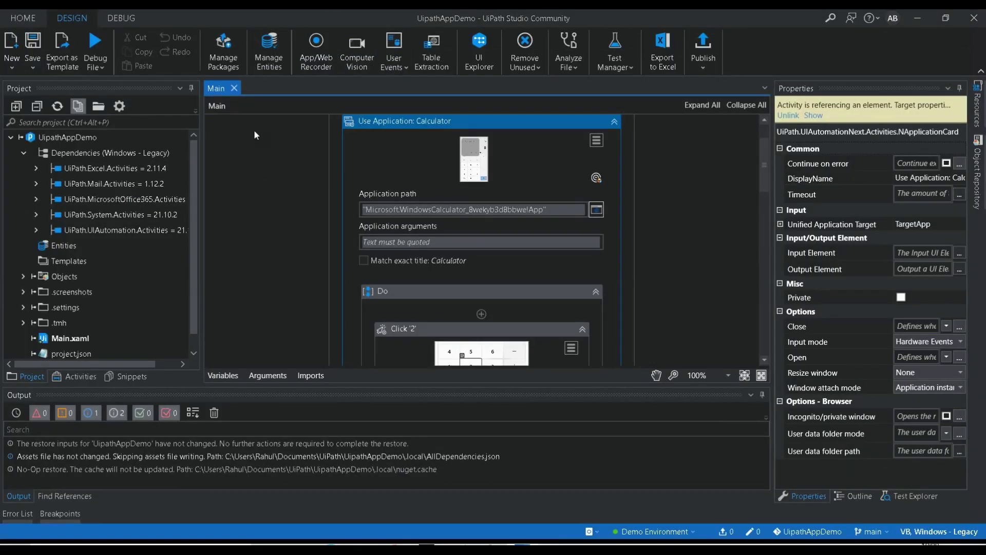
# Create a new blank process project named ClassicDesign
pyautogui.click(26, 22)
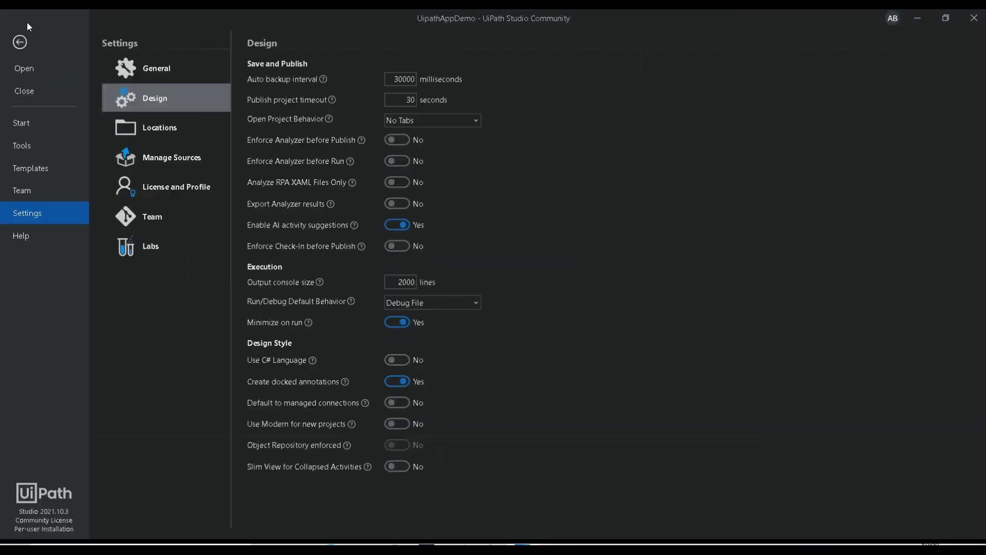
pyautogui.click(22, 126)
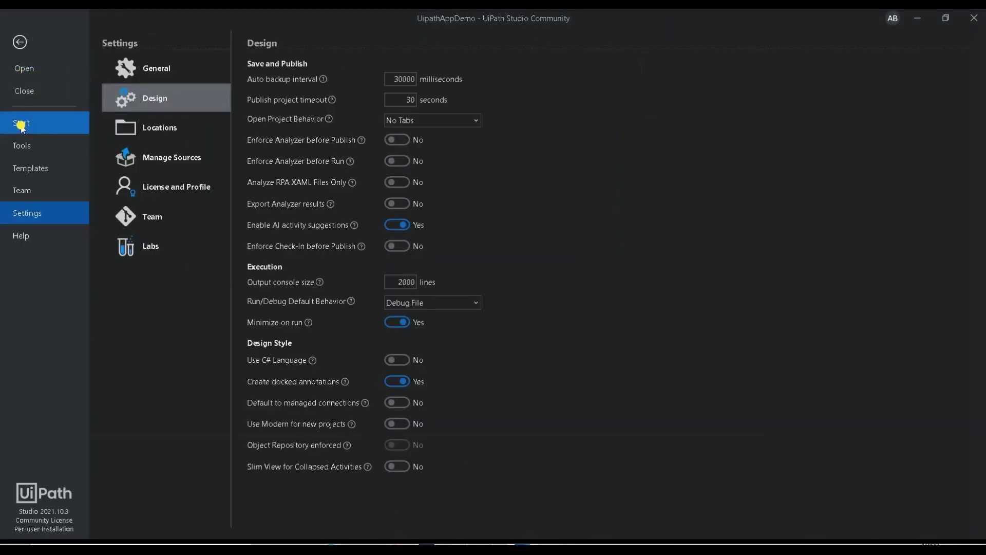
pyautogui.click(621, 66)
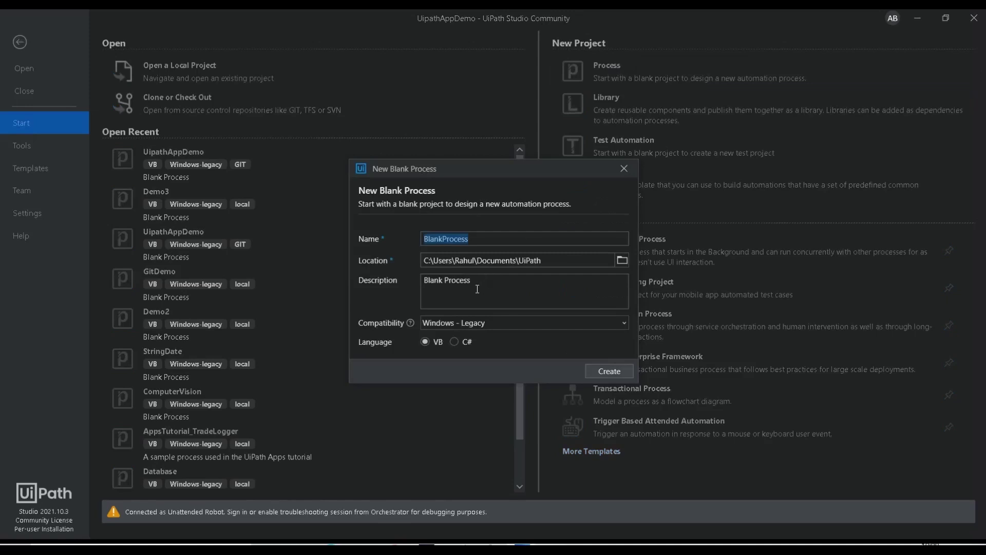
pyautogui.write('ClassicDesign')
pyautogui.click(608, 372)
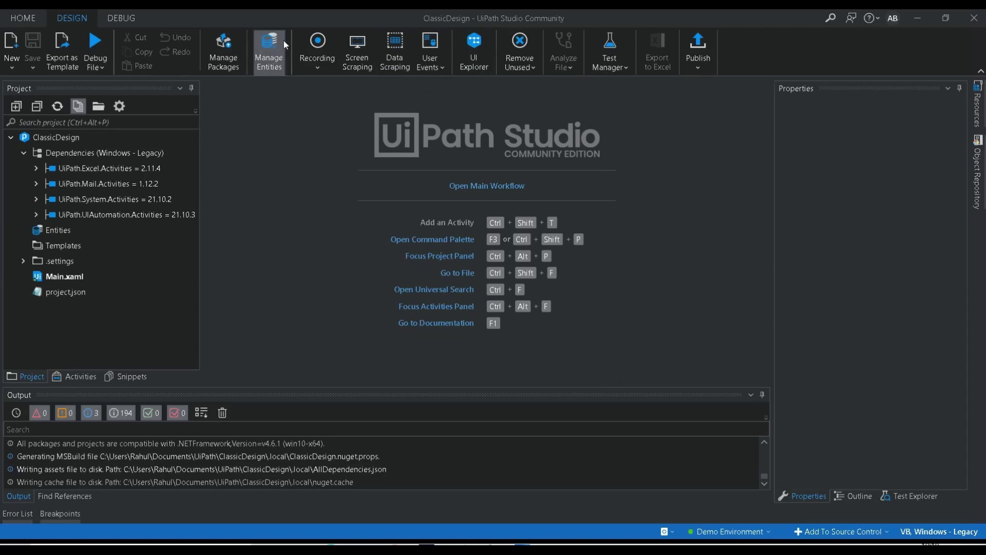
# Check the recording types offered in the new project and open its main workflow
pyautogui.click(321, 71)
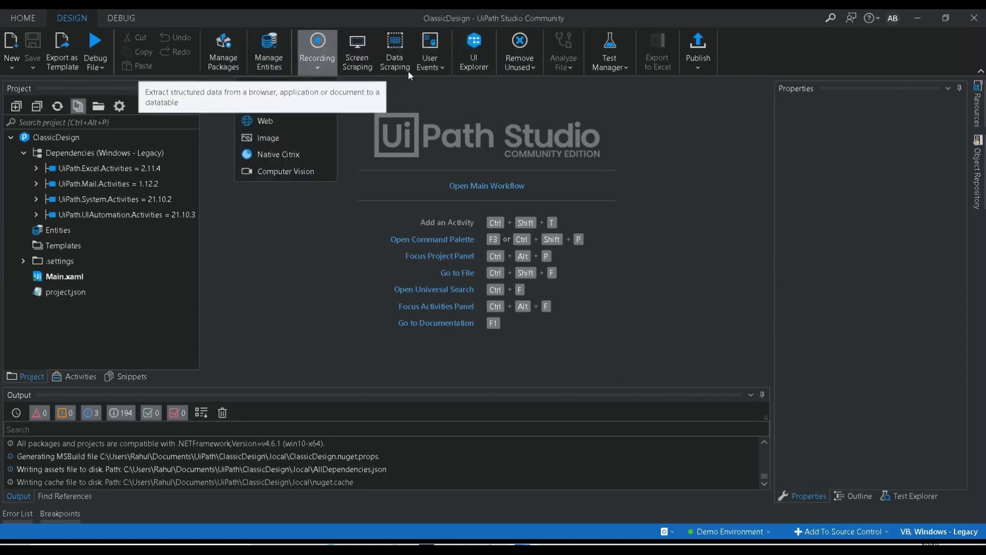
pyautogui.click(576, 90)
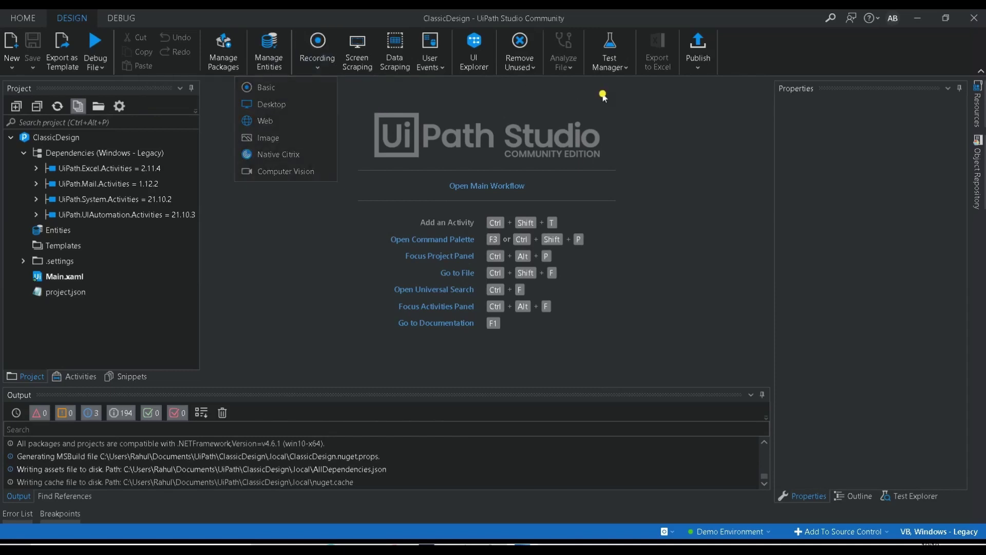
pyautogui.click(505, 188)
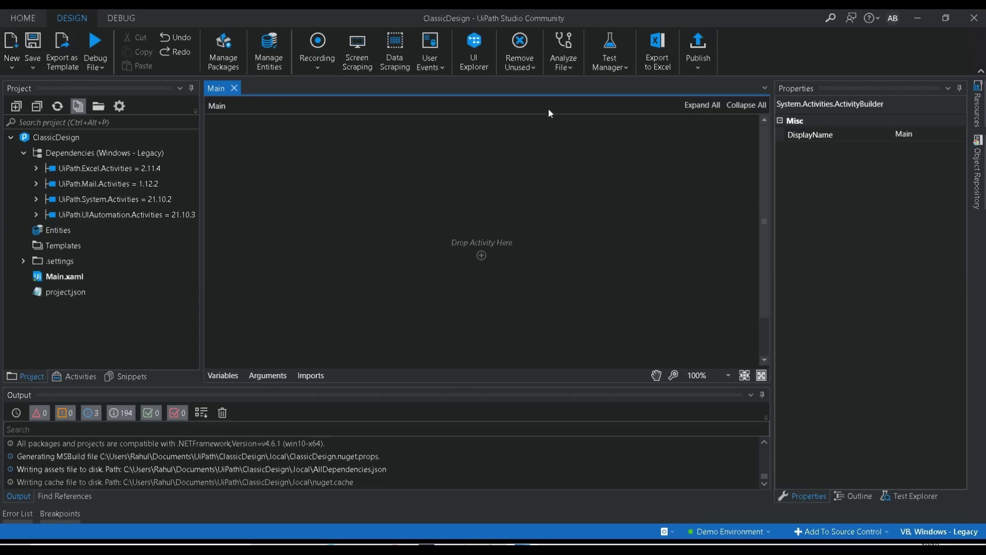
# Turn on Modern Design Experience in the ClassicDesign project's general settings and reload the project
pyautogui.click(565, 62)
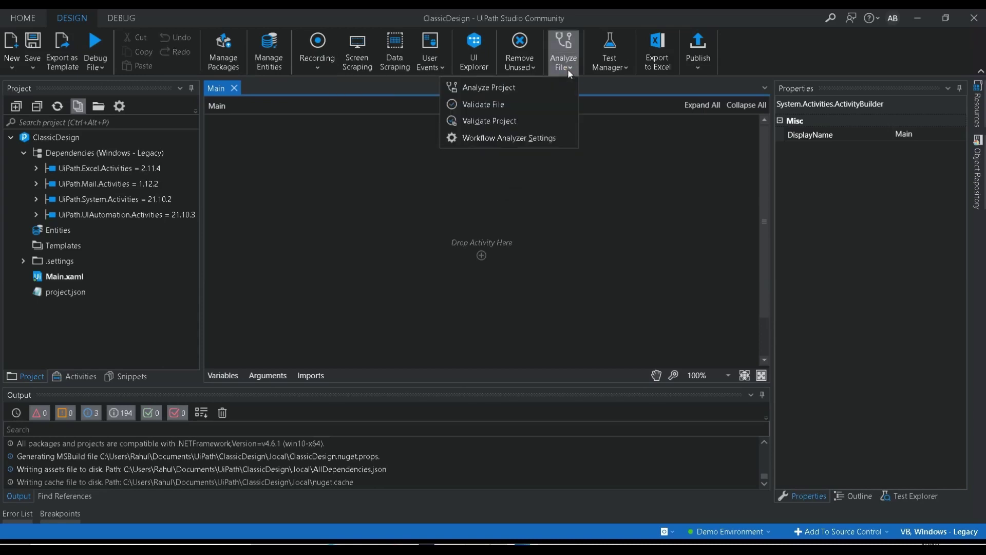
pyautogui.click(527, 137)
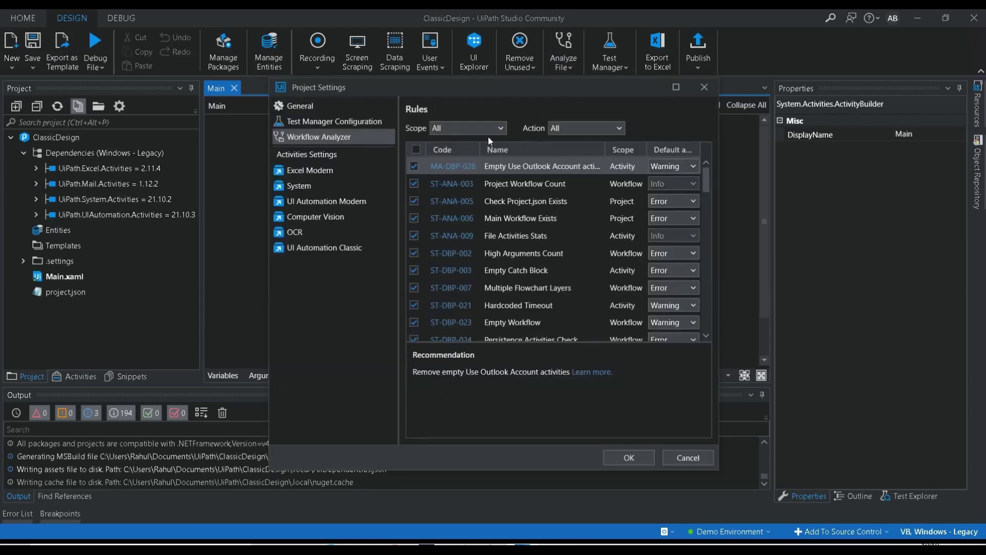
pyautogui.click(314, 106)
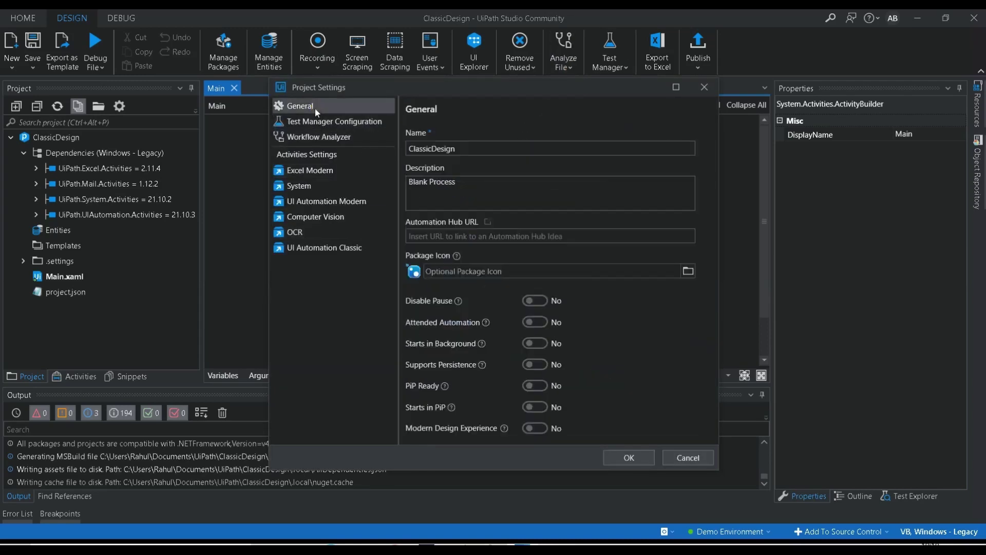
pyautogui.click(531, 430)
pyautogui.click(567, 295)
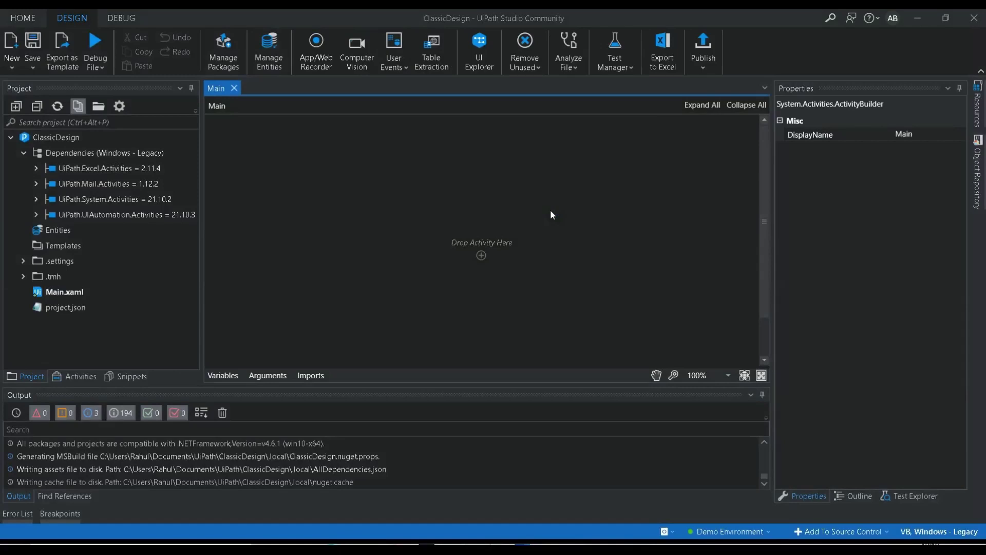
pyautogui.click(575, 70)
pyautogui.click(645, 124)
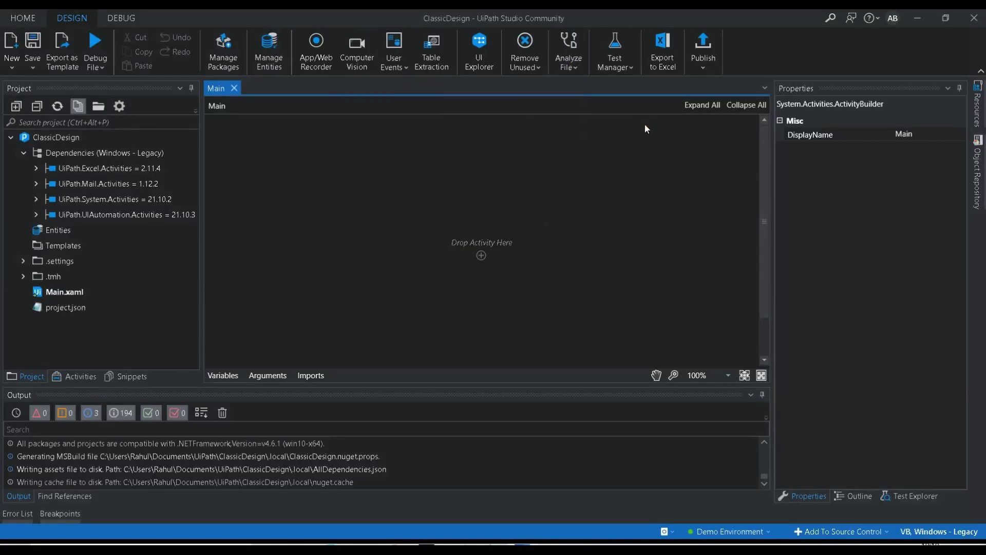